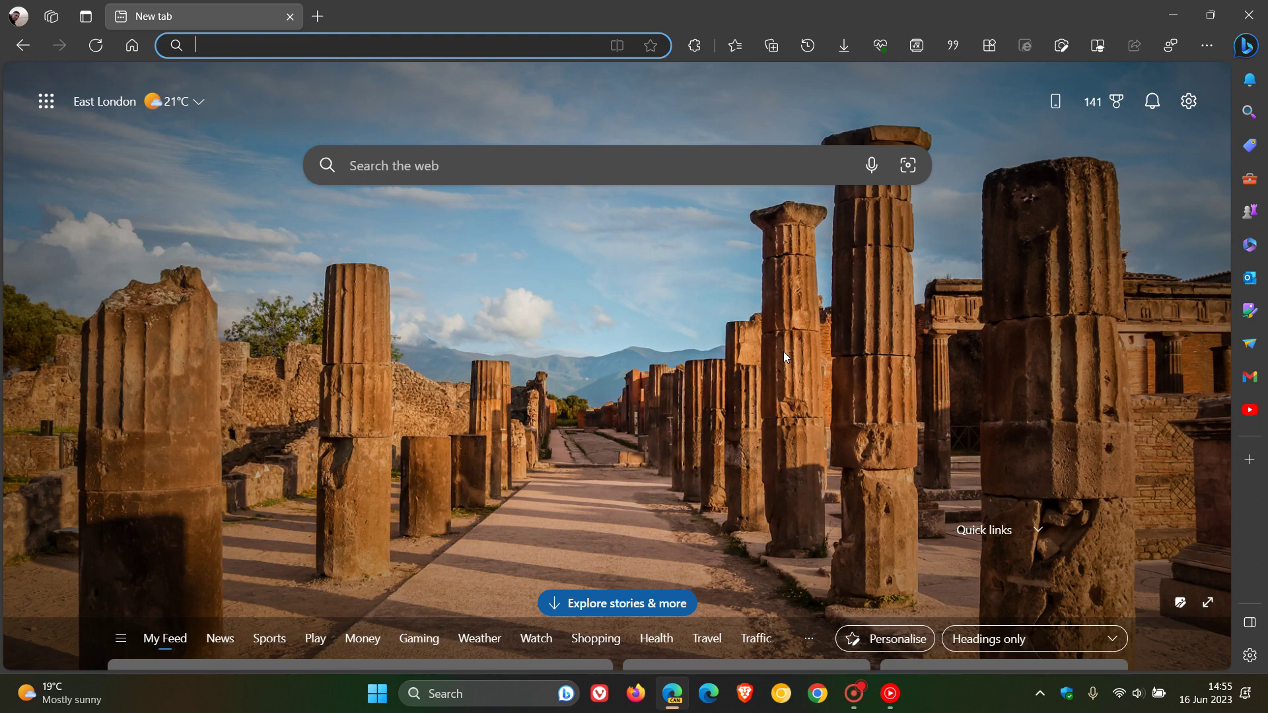
- Open the account's Sync settings from the profile avatar via Manage profile settings
{"action": "left_click", "coordinate": [18, 16]}
{"action": "left_click", "coordinate": [247, 53]}
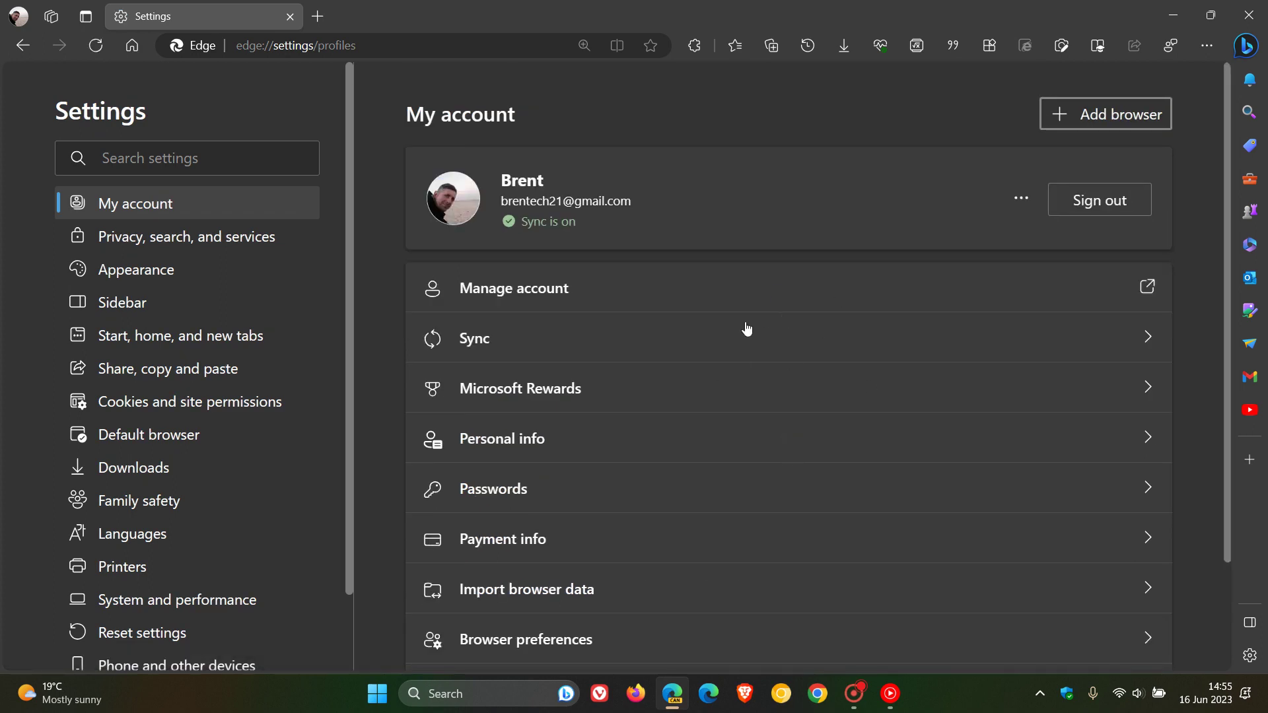
{"action": "left_click", "coordinate": [717, 347]}
{"action": "scroll", "coordinate": [801, 349], "scroll_direction": "down", "scroll_amount": 3}
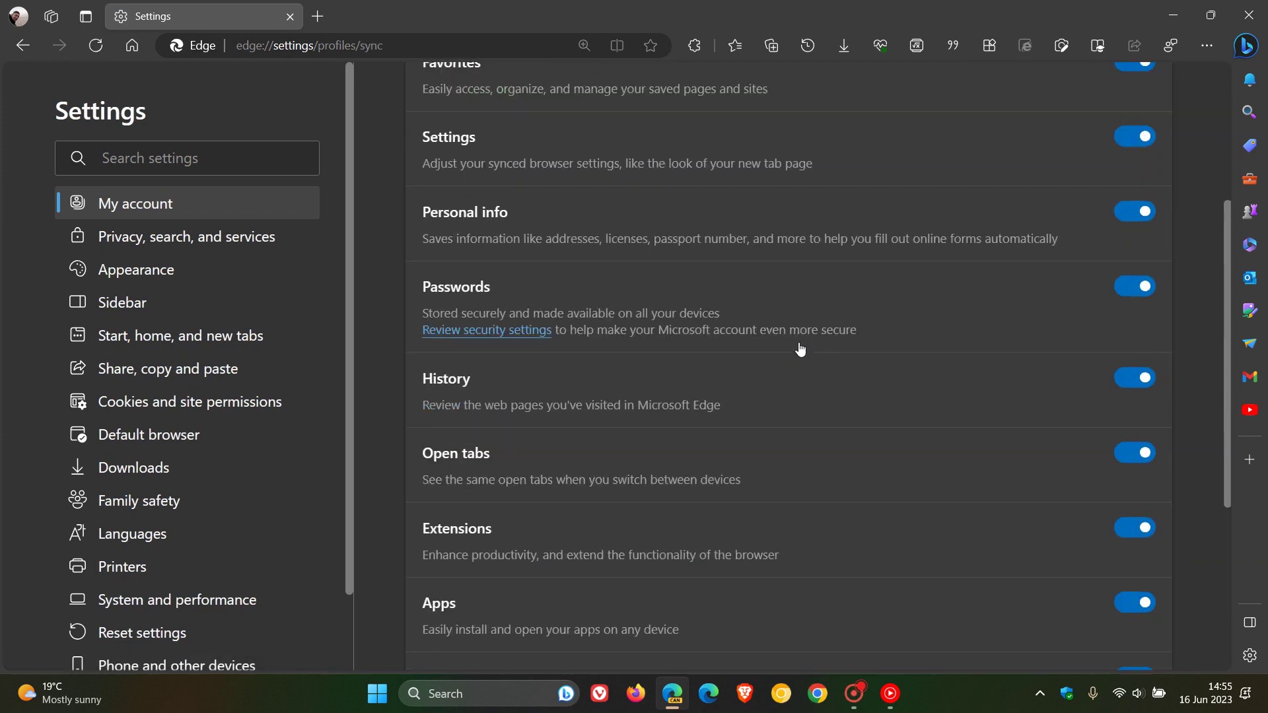
{"action": "scroll", "coordinate": [801, 348], "scroll_direction": "down", "scroll_amount": 3}
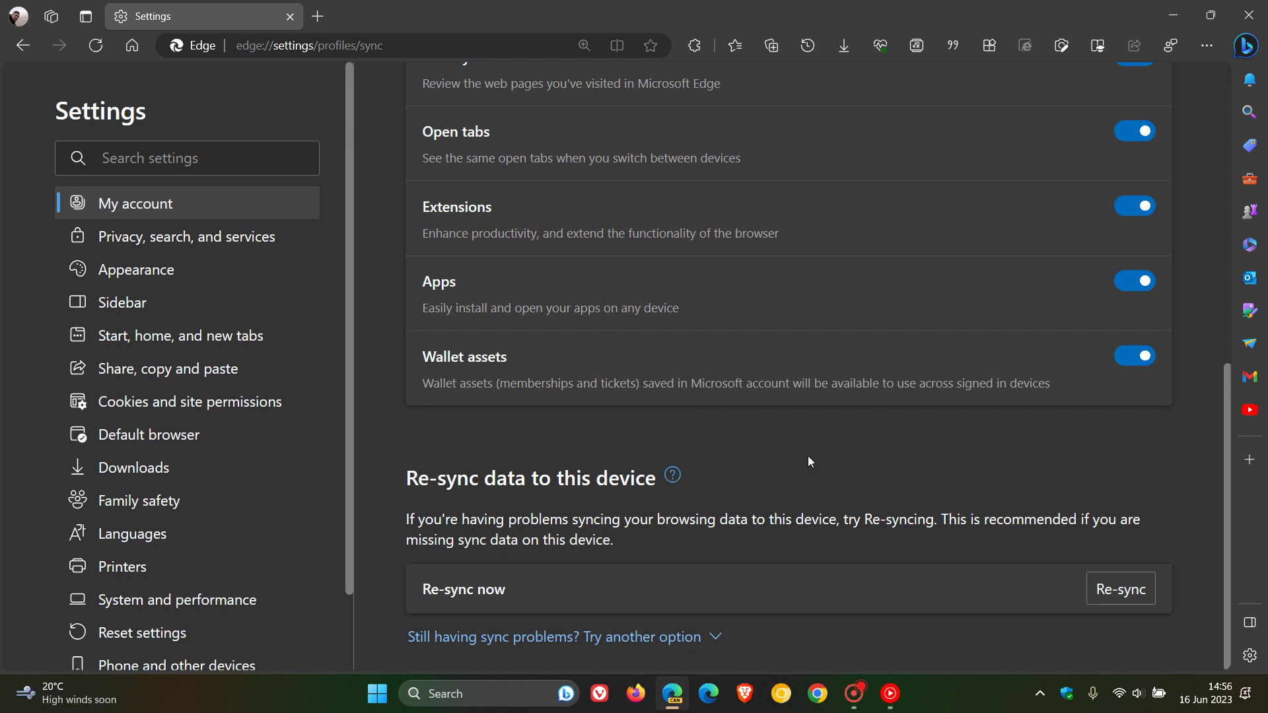
- Expand 'Still having sync problems? Try another option' to reveal Reset sync data from Microsoft servers
{"action": "left_click", "coordinate": [670, 637]}
{"action": "scroll", "coordinate": [904, 478], "scroll_direction": "down", "scroll_amount": 2}
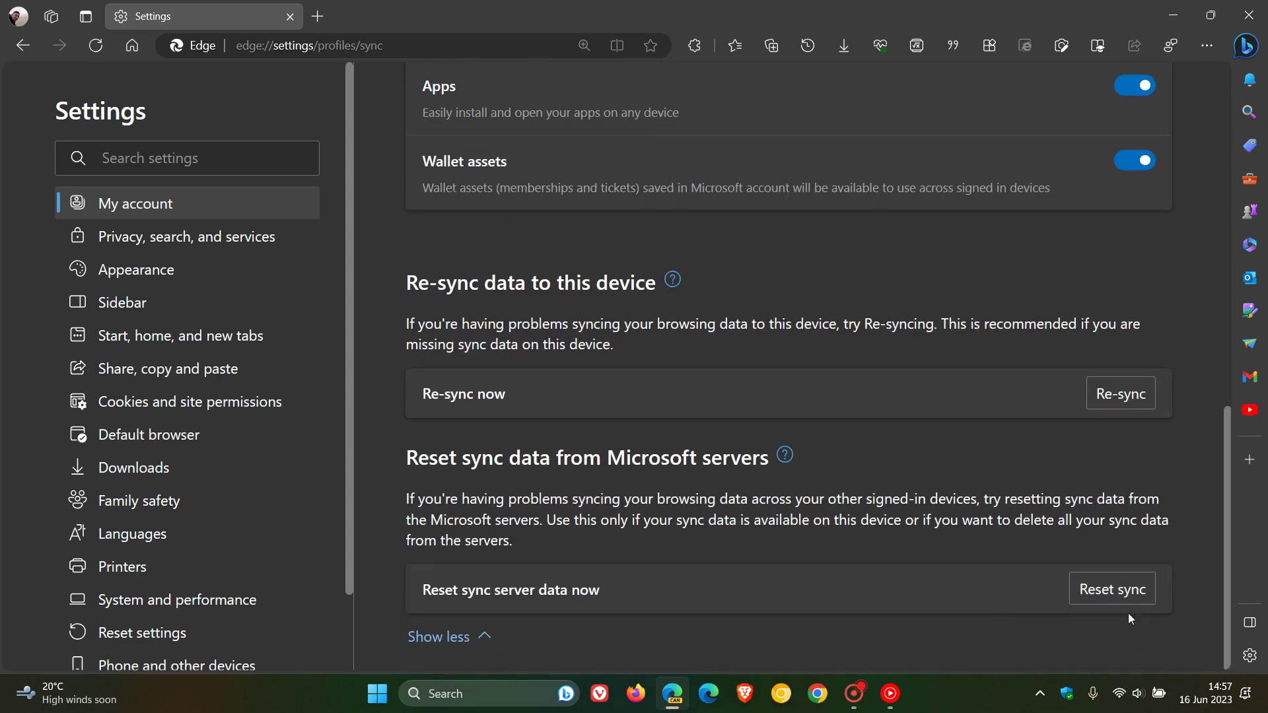
- Open the Learn more dialog for resetting sync data and highlight its explanation text
{"action": "left_click", "coordinate": [784, 456]}
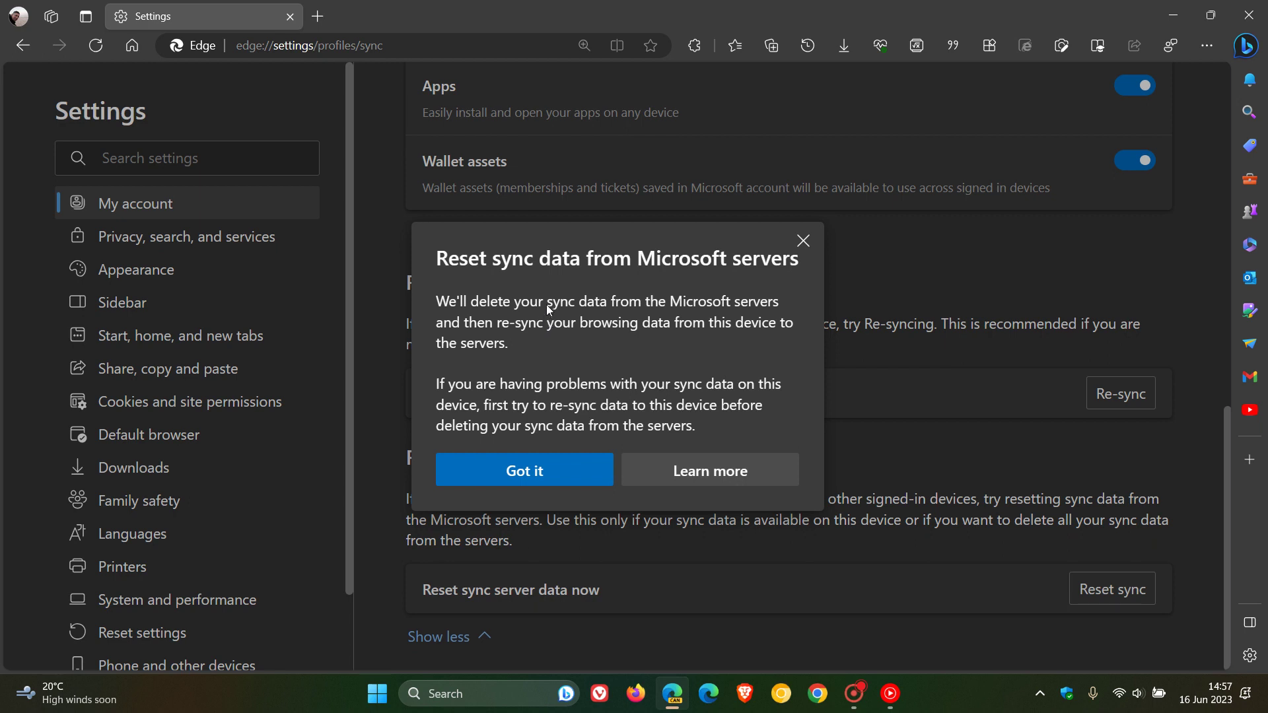
{"action": "left_click_drag", "start_coordinate": [548, 307], "coordinate": [603, 310]}
{"action": "left_click_drag", "start_coordinate": [680, 304], "coordinate": [770, 307]}
- Close the reset sync data explanation dialog
{"action": "left_click", "coordinate": [803, 242]}
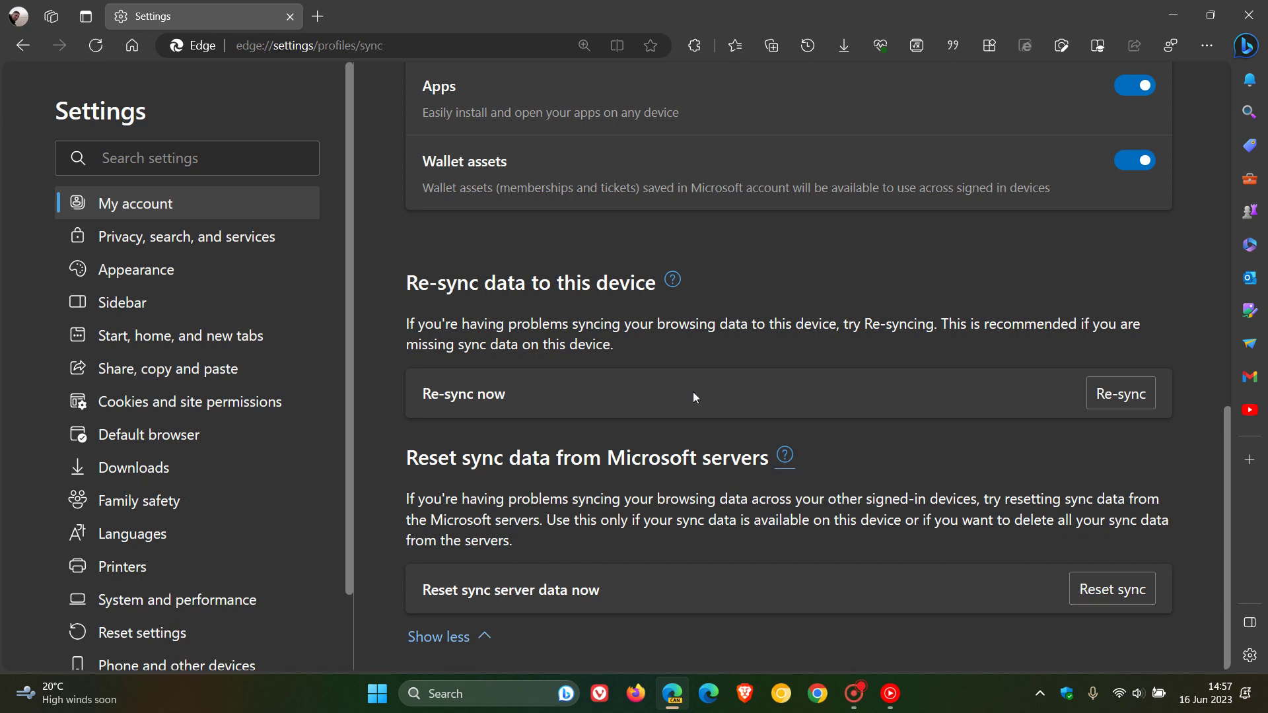
{"action": "left_click", "coordinate": [130, 47]}
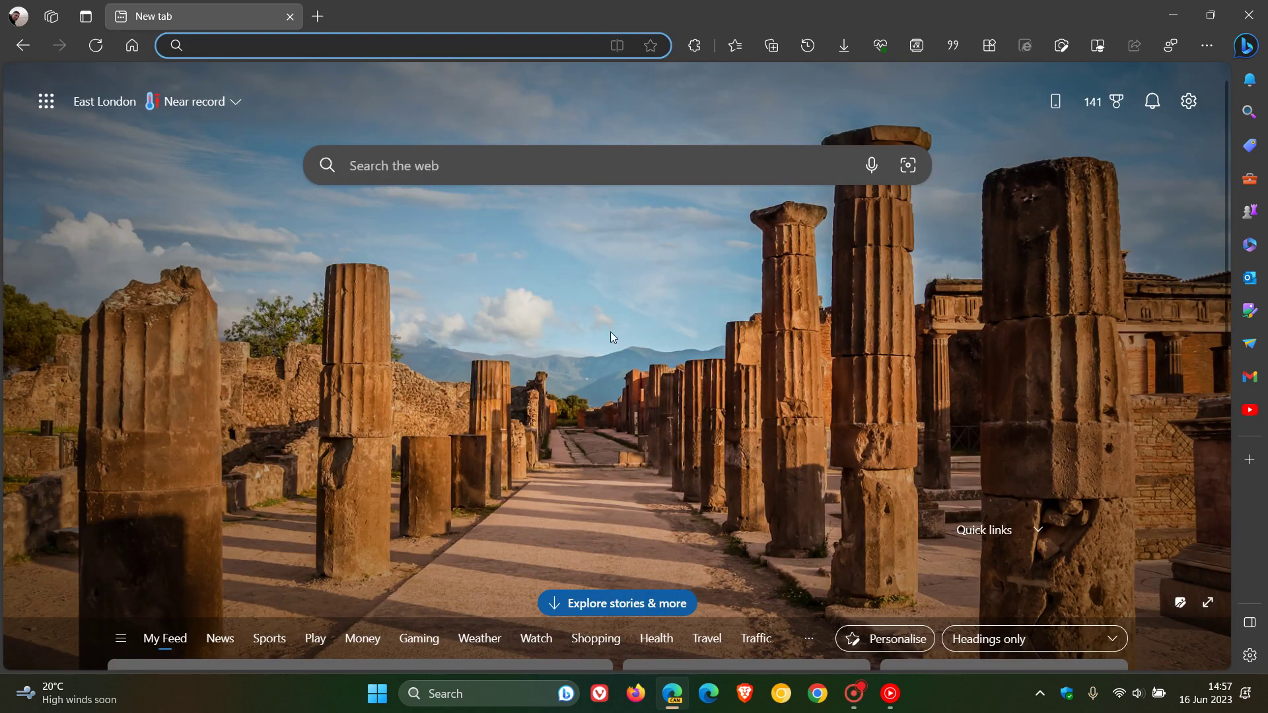